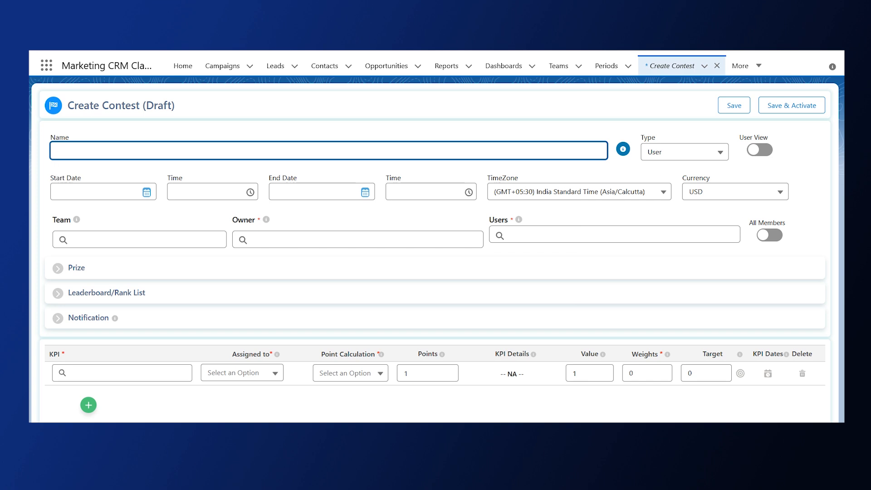
# Step: Name the contest "Sales Champion Sprint 2024.", set its type to Team and enable User View
pyautogui.write('Sales Champion Sprint 2024.')
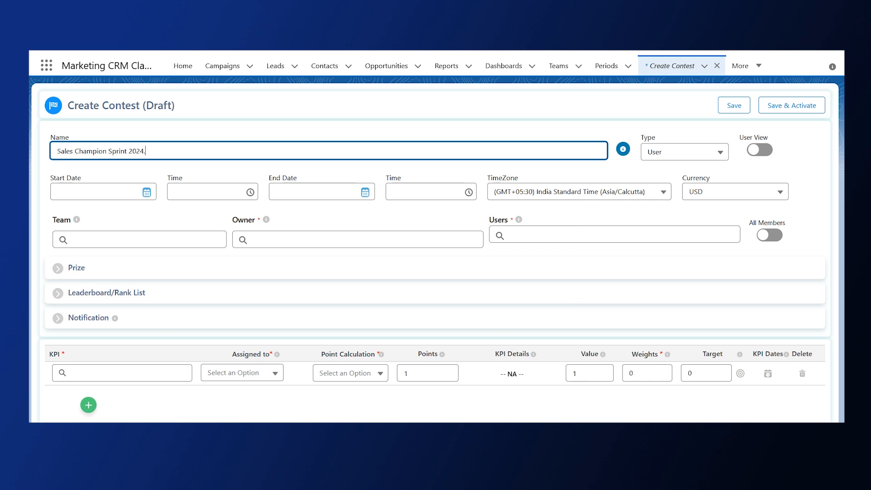
pyautogui.click(716, 153)
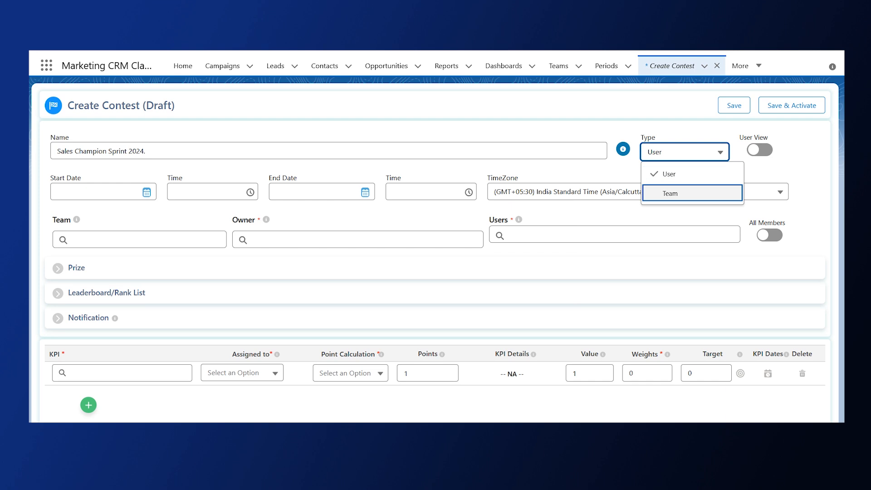
pyautogui.click(717, 196)
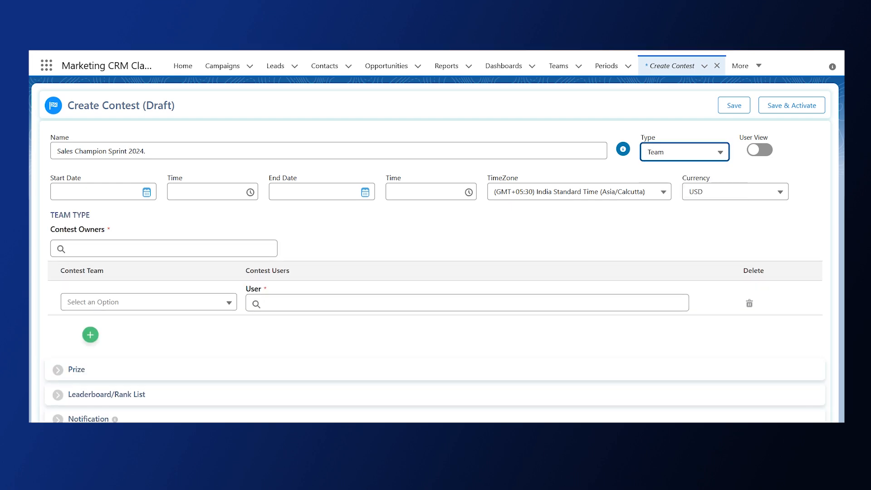
pyautogui.moveTo(764, 150)
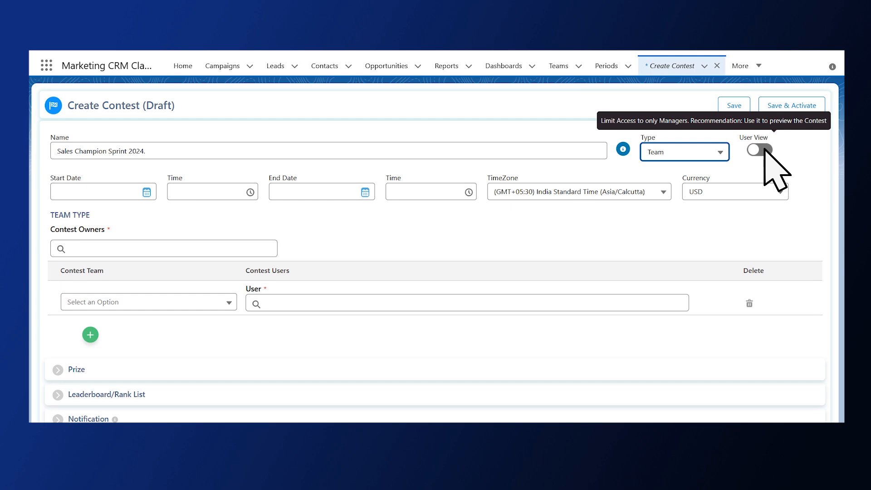
pyautogui.click(765, 150)
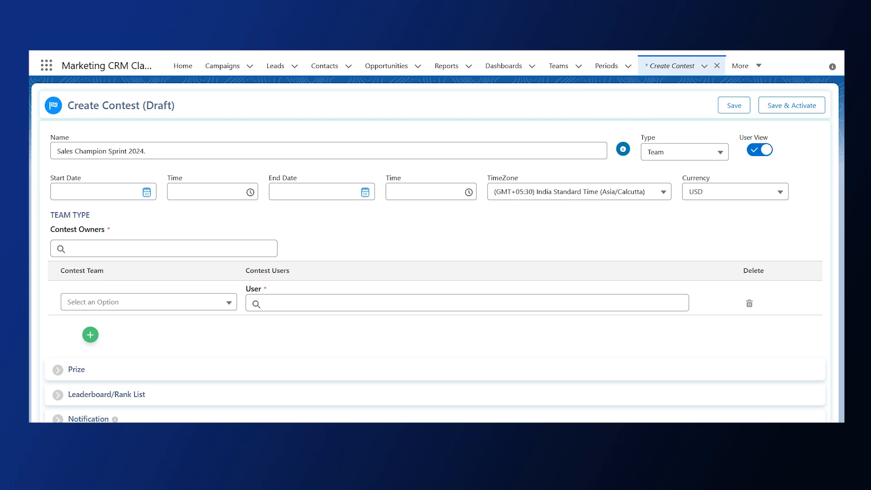
# Step: Schedule the contest from Nov 1, 2024, 12:00 AM to Dec 31, 2024, 12:00 AM, with USD as the currency
pyautogui.click(147, 192)
pyautogui.click(168, 249)
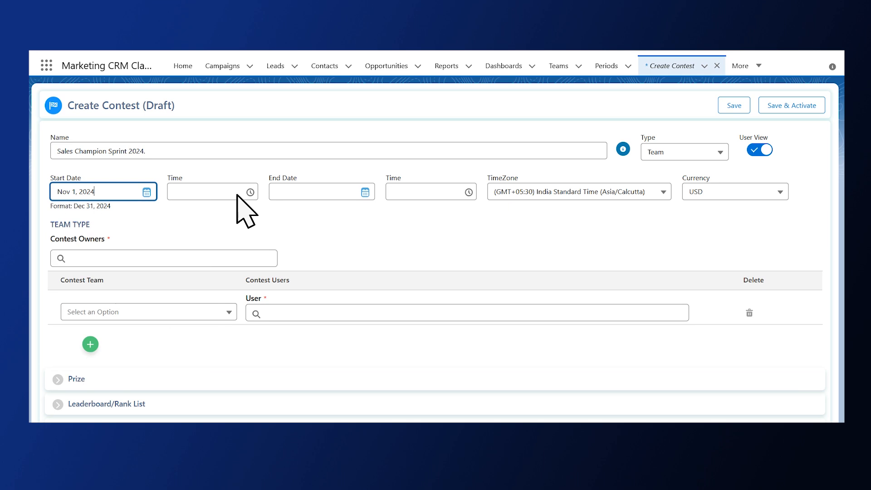
pyautogui.click(236, 195)
pyautogui.click(203, 212)
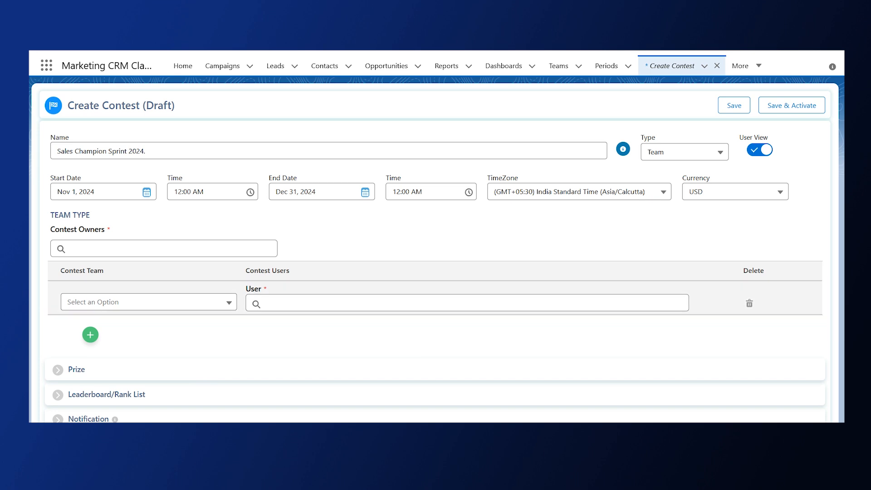
pyautogui.click(770, 193)
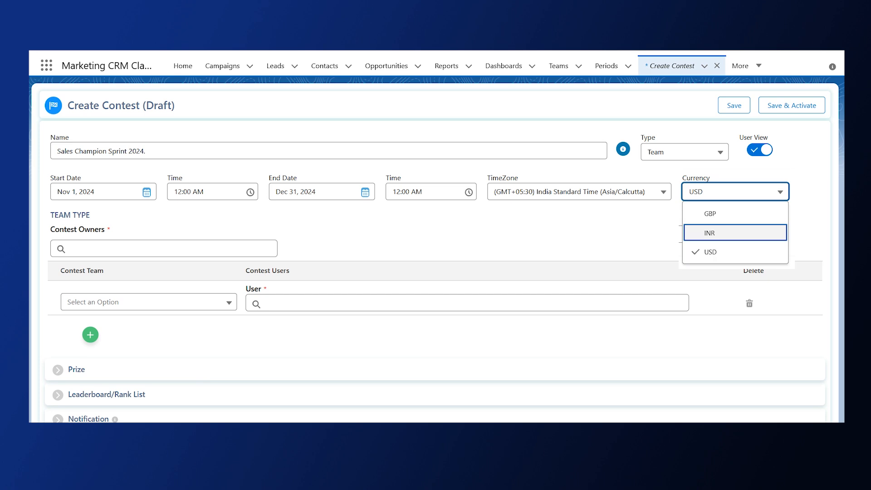
pyautogui.click(768, 251)
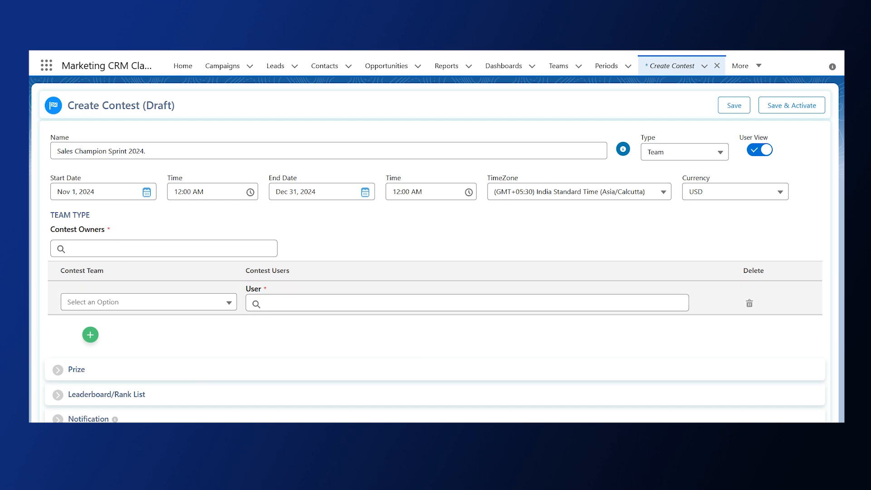
# Step: Add Sales Europe and Sales America as the two contest teams
pyautogui.click(123, 304)
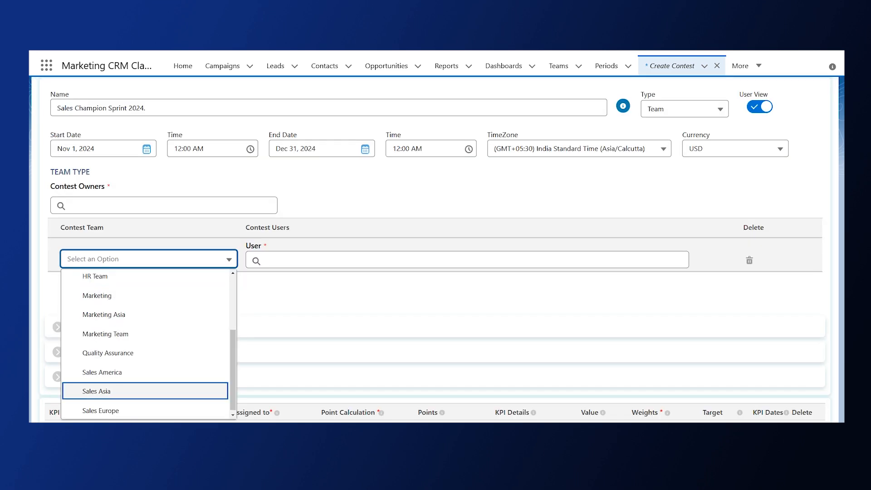
pyautogui.click(166, 410)
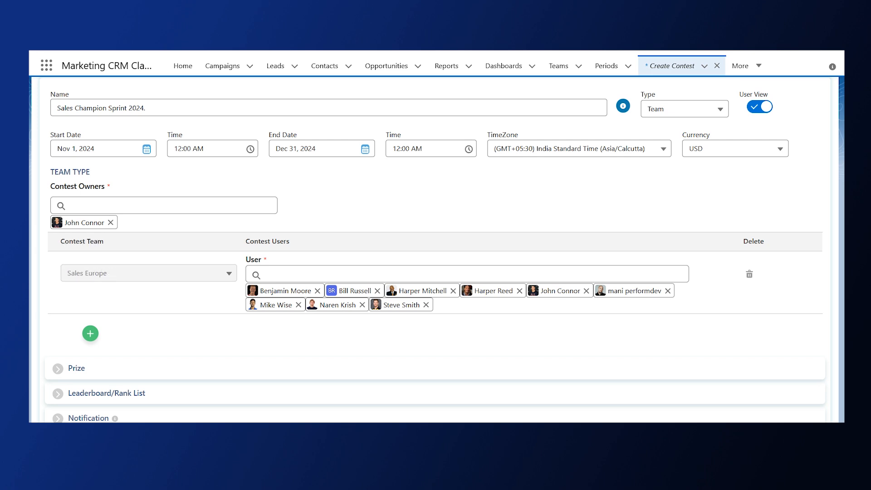
pyautogui.scroll(-1, 266, 308)
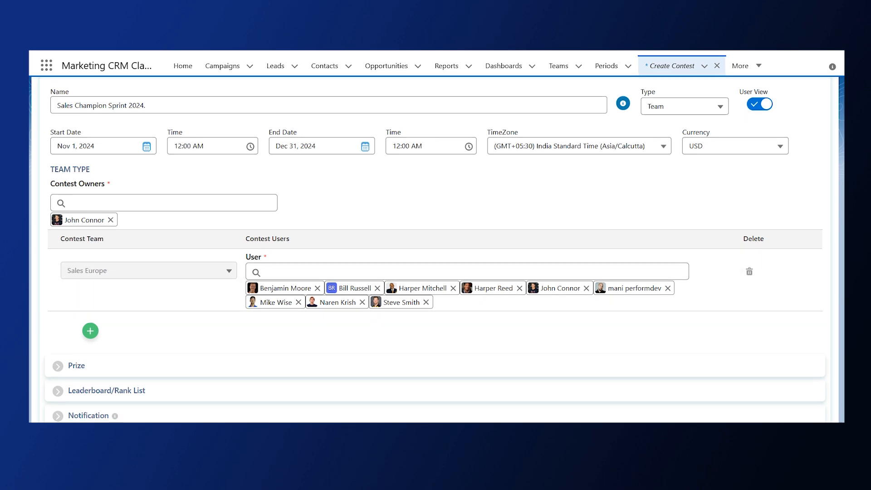
pyautogui.scroll(-1, 436, 250)
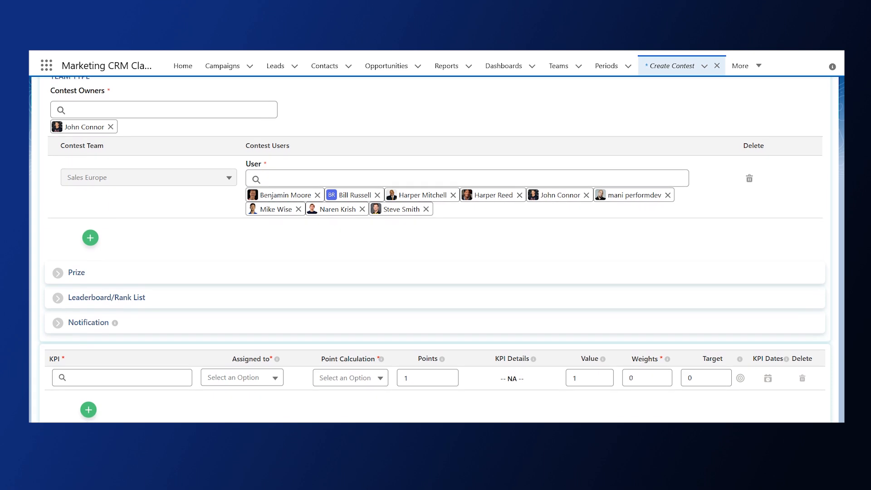
pyautogui.scroll(1, 435, 250)
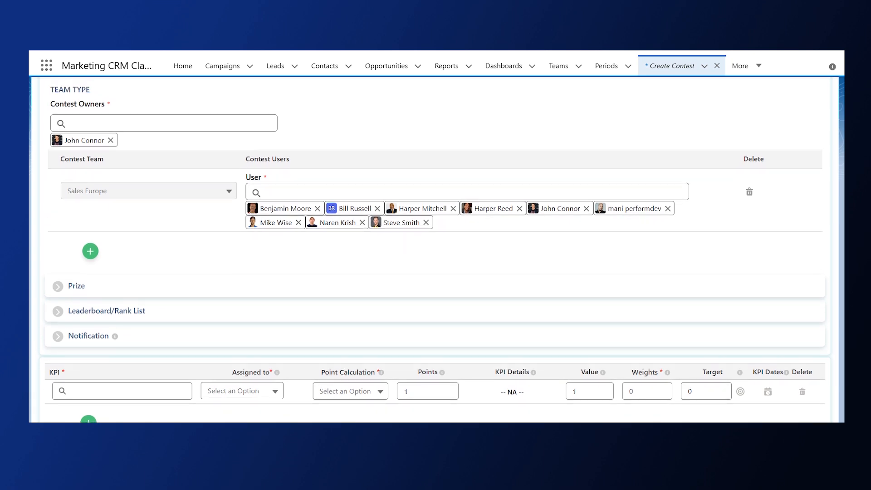
pyautogui.scroll(-1, 436, 250)
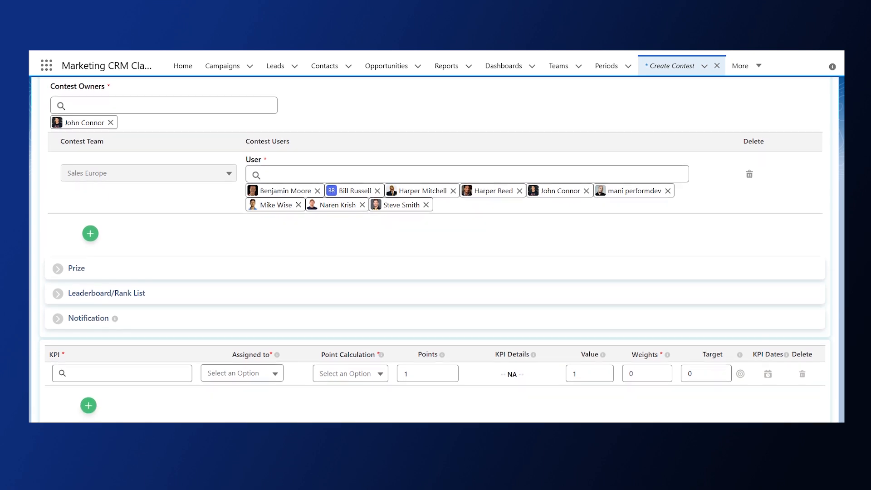
pyautogui.click(90, 234)
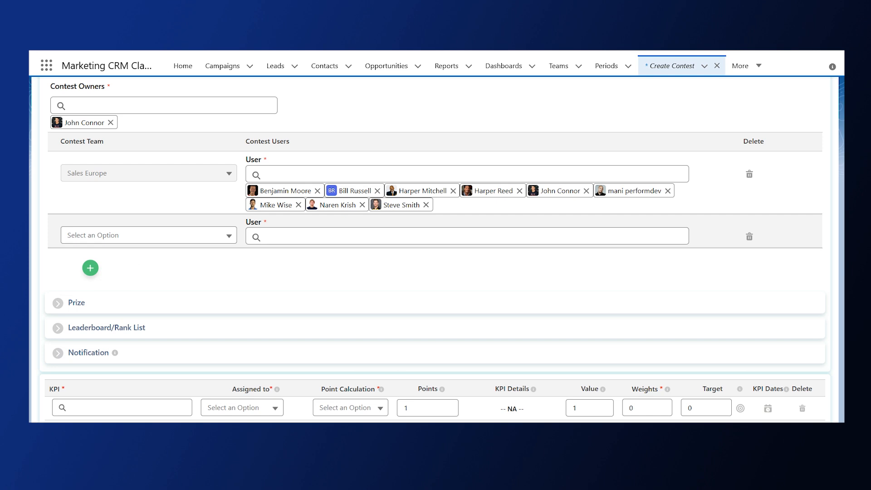
pyautogui.click(197, 235)
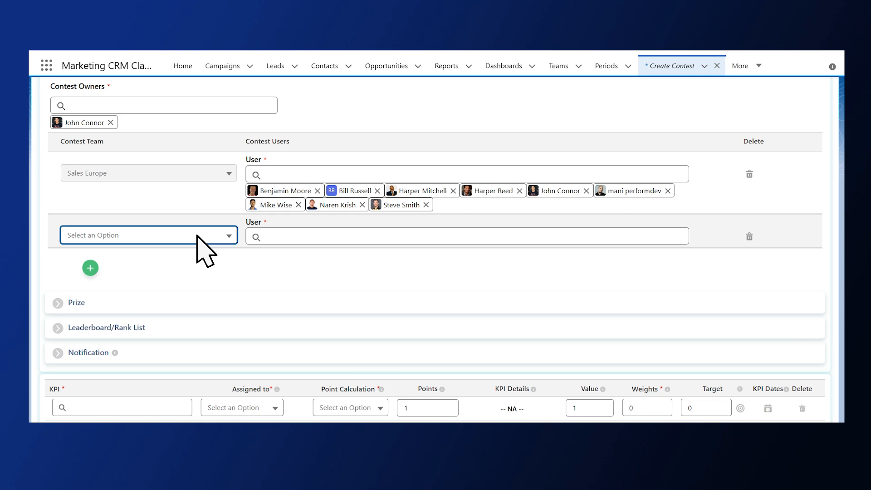
pyautogui.scroll(-2, 197, 387)
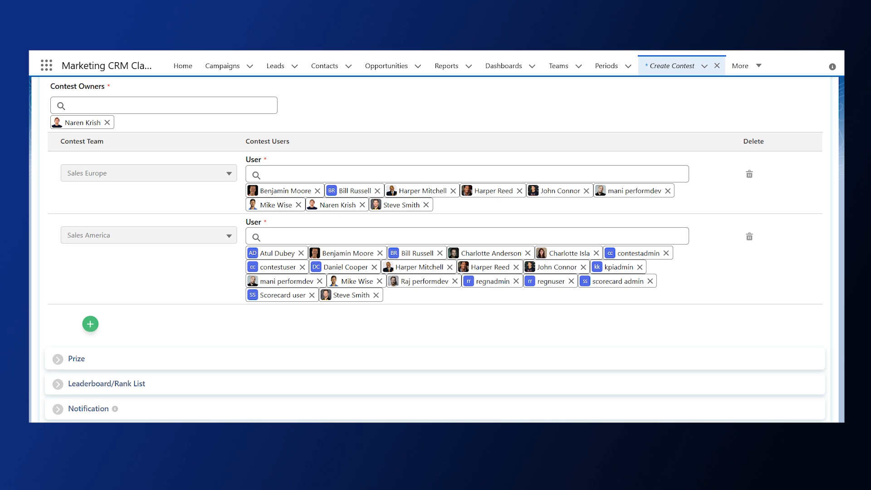
# Step: Add 1st and 2nd position prizes: "A weekend getaway for two to a luxury resort." and "A premium smartwatch"
pyautogui.scroll(-3, 435, 245)
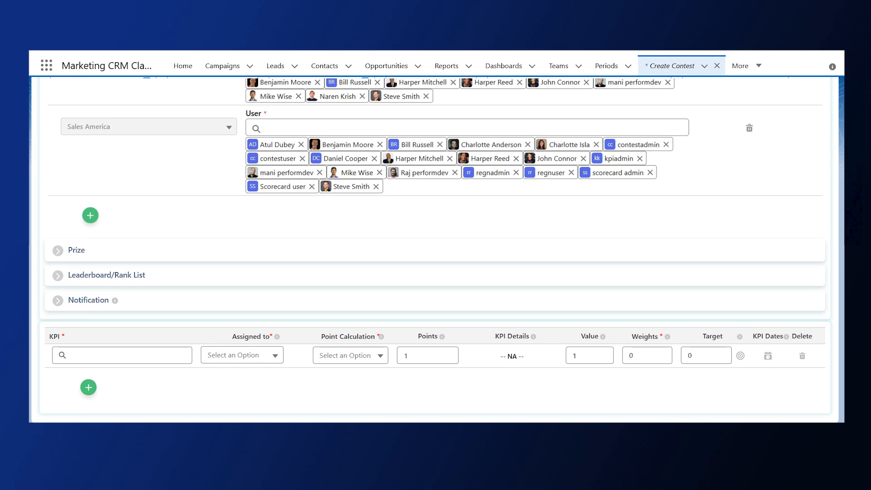
pyautogui.click(57, 251)
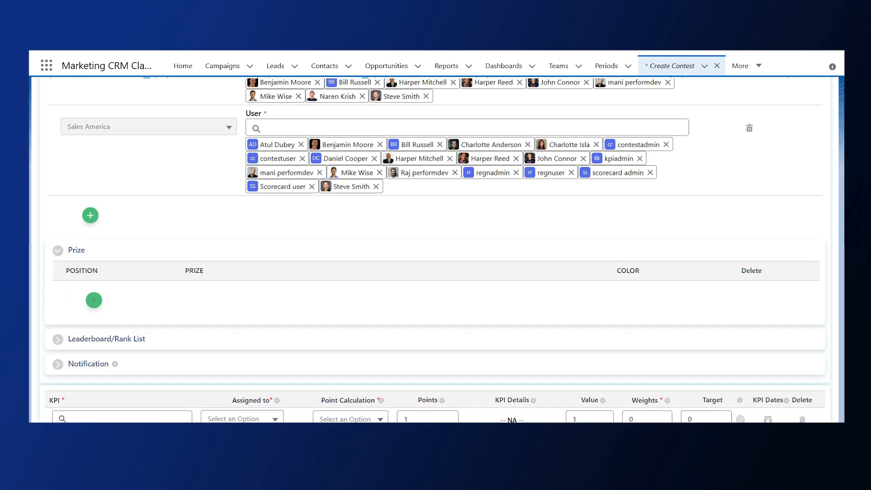
pyautogui.click(94, 301)
pyautogui.click(94, 323)
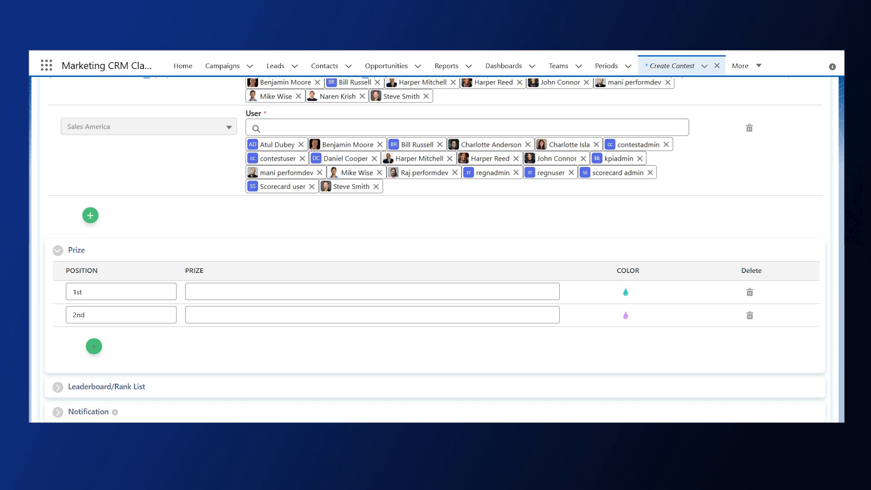
pyautogui.click(194, 296)
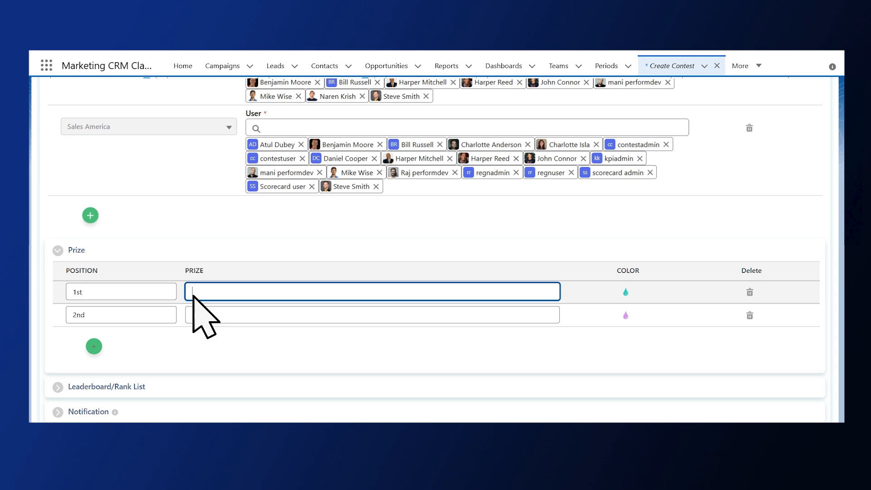
pyautogui.write('A weekend getaway for two to a luxury resort.')
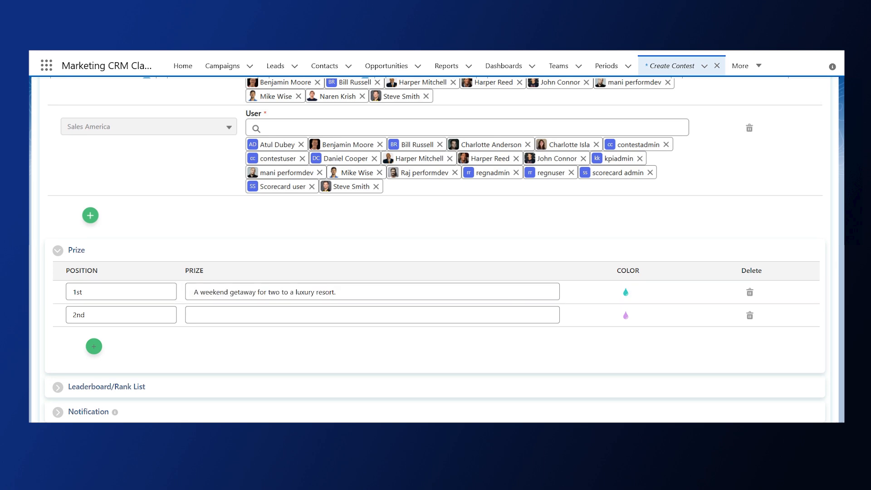
pyautogui.click(193, 316)
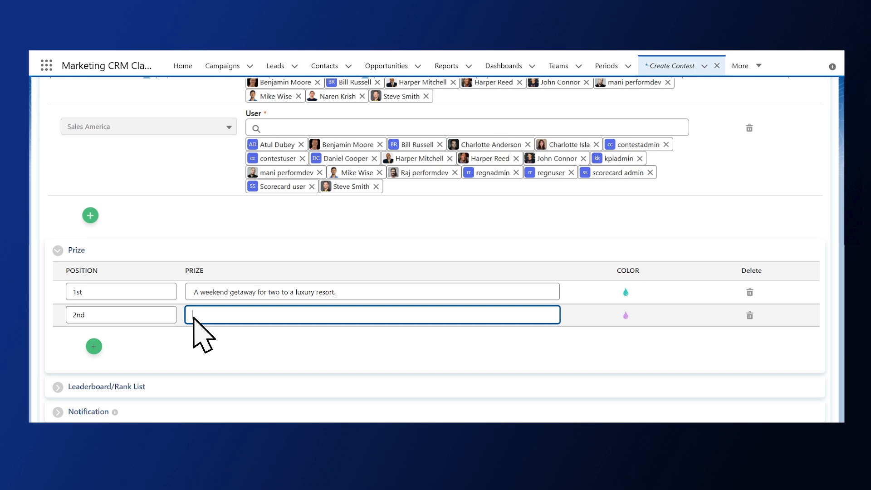
pyautogui.write('A premium smartwatch')
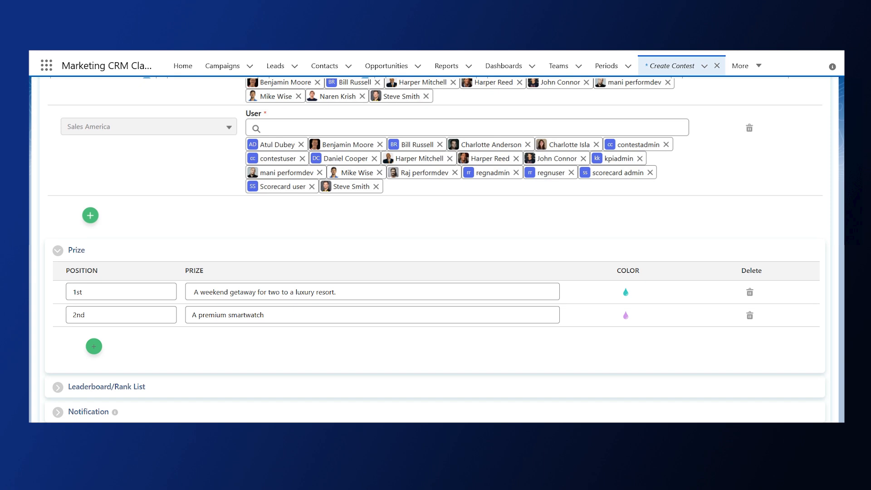
# Step: Change the 1st position prize's color to green #44E046 and collapse the Prize section
pyautogui.click(625, 293)
pyautogui.click(393, 201)
pyautogui.click(413, 274)
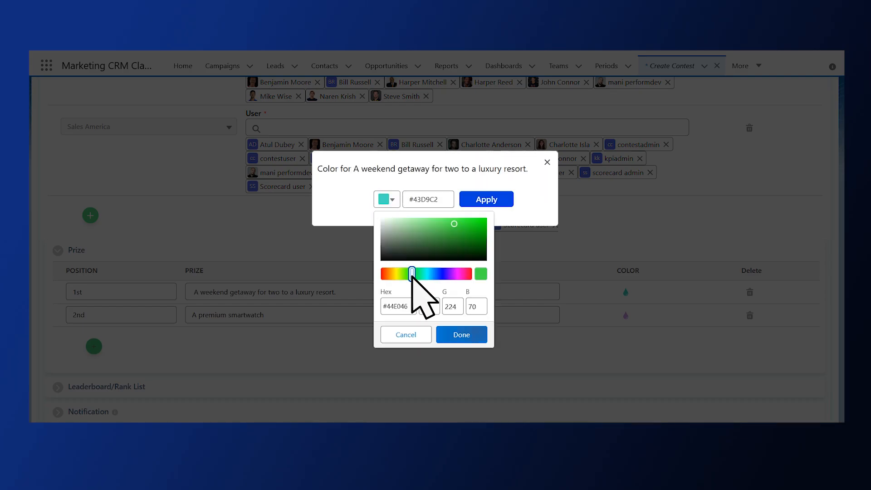
pyautogui.click(461, 334)
pyautogui.click(502, 200)
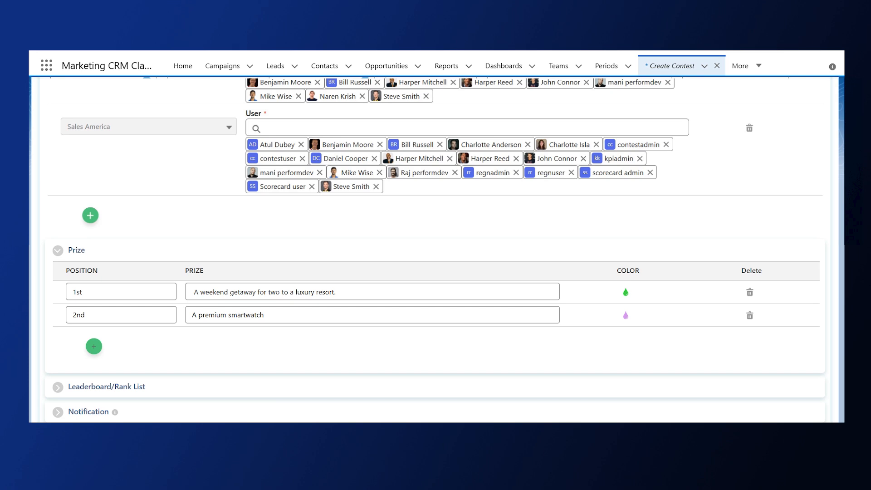
pyautogui.click(57, 250)
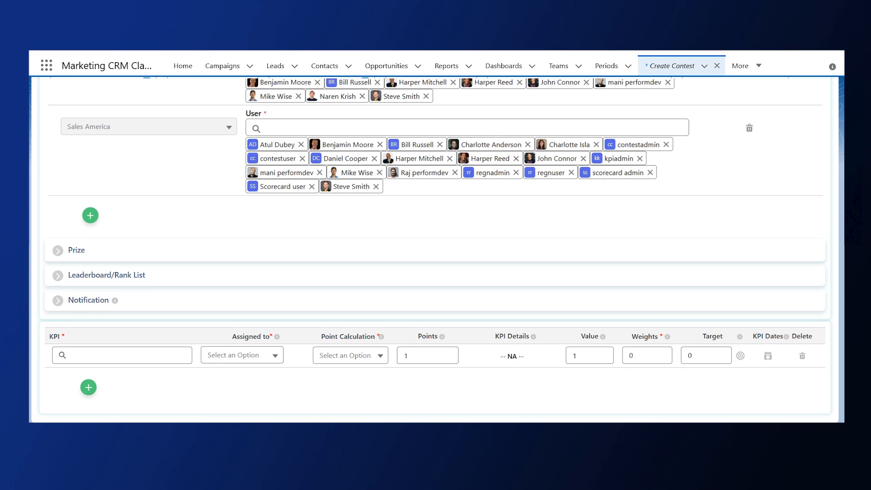
# Step: Configure the leaderboard with KPI Details as the user default view, 5 positions to display, and Leaderboard KPI Details enabled
pyautogui.click(57, 275)
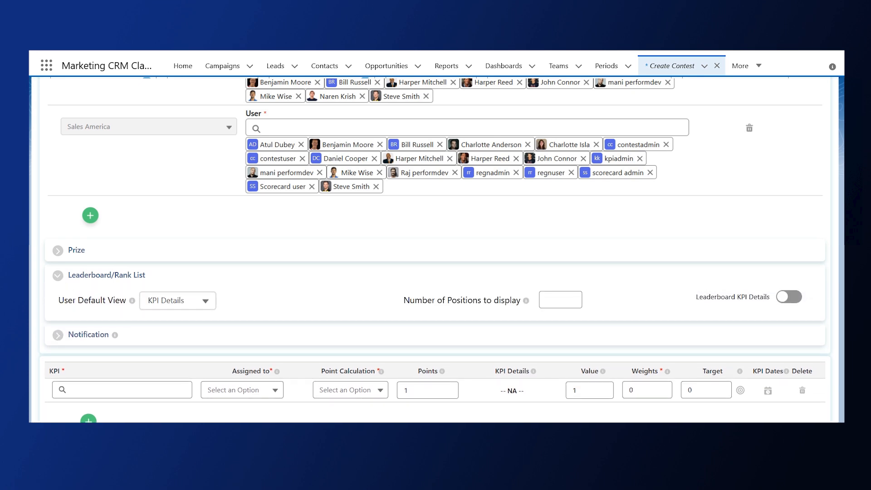
pyautogui.click(178, 300)
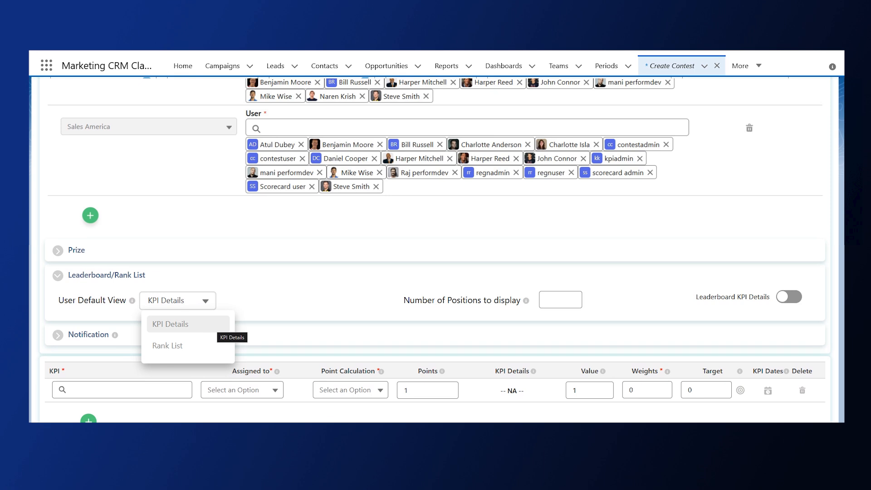
pyautogui.click(215, 325)
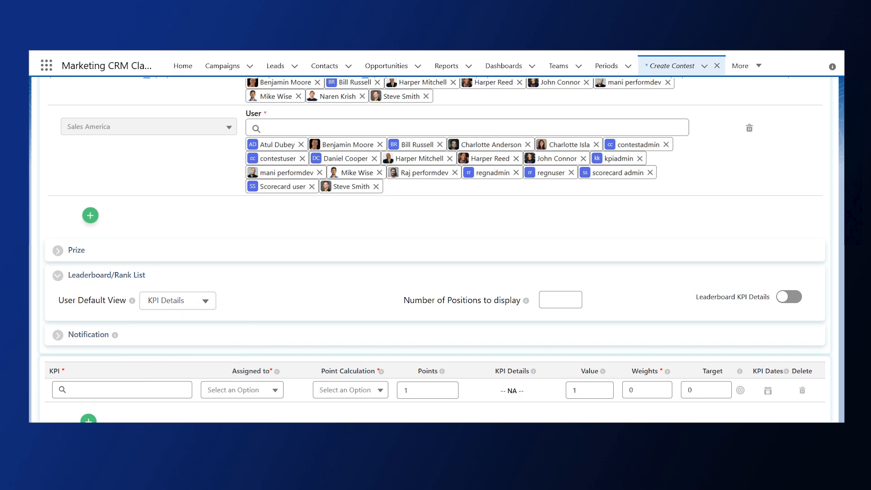
pyautogui.click(576, 299)
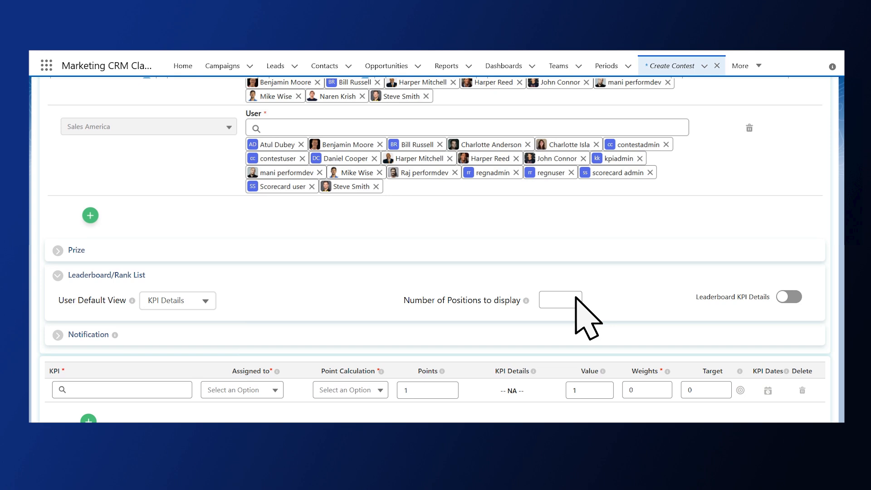
pyautogui.write('5')
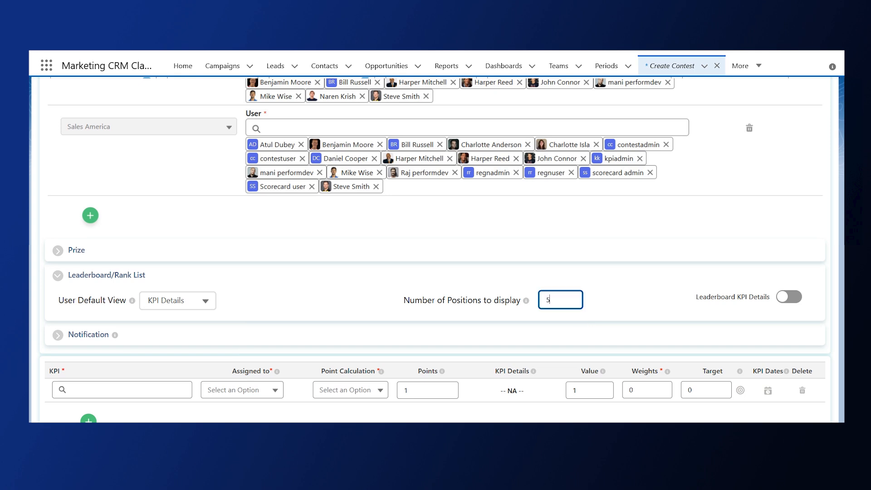
pyautogui.press('Tab')
pyautogui.click(796, 299)
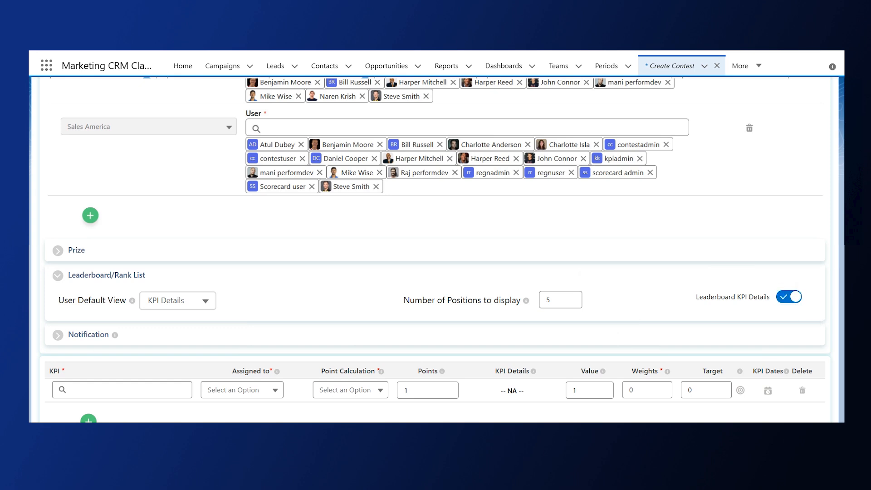
pyautogui.scroll(-1, 435, 317)
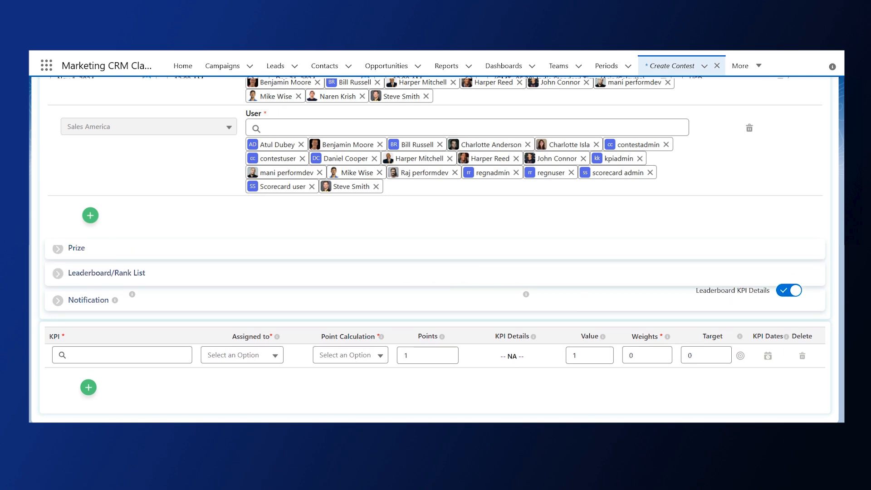
# Step: Schedule the Before Contest Start notification for Nov 21, 2024 at 12:30 AM and the Specific Time notification for Nov 23, 2024 at 1:00 AM
pyautogui.click(57, 300)
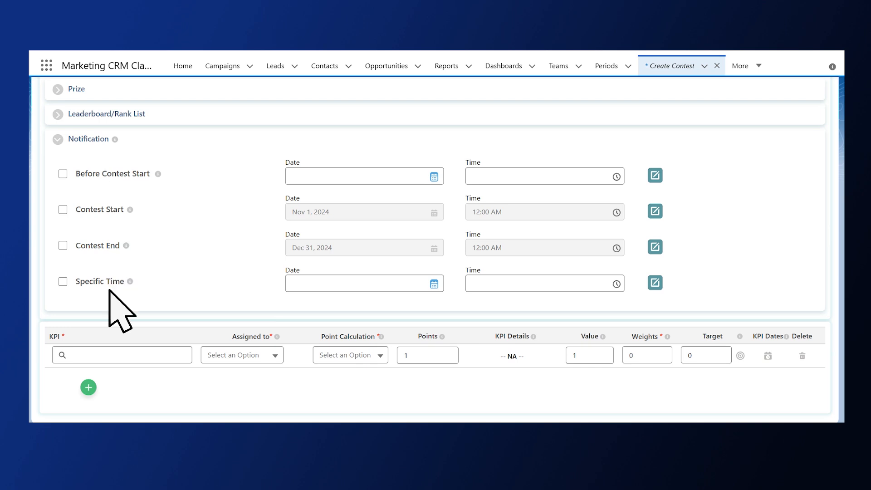
pyautogui.click(433, 178)
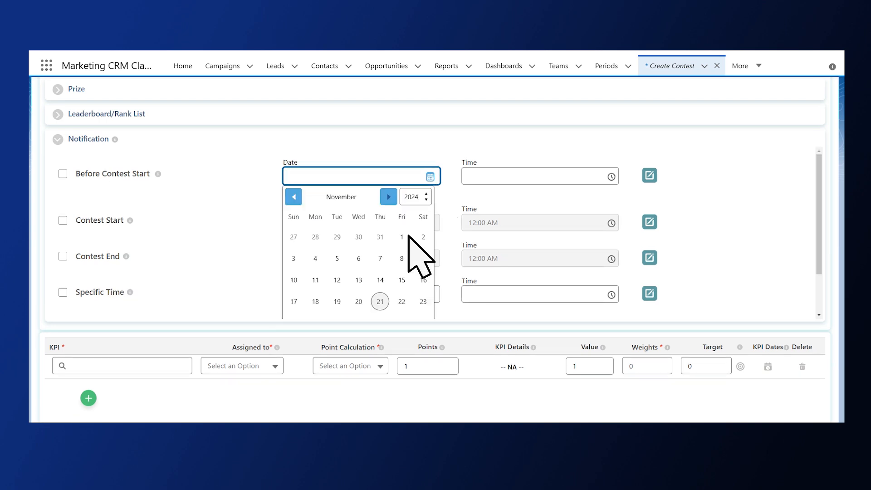
pyautogui.click(380, 302)
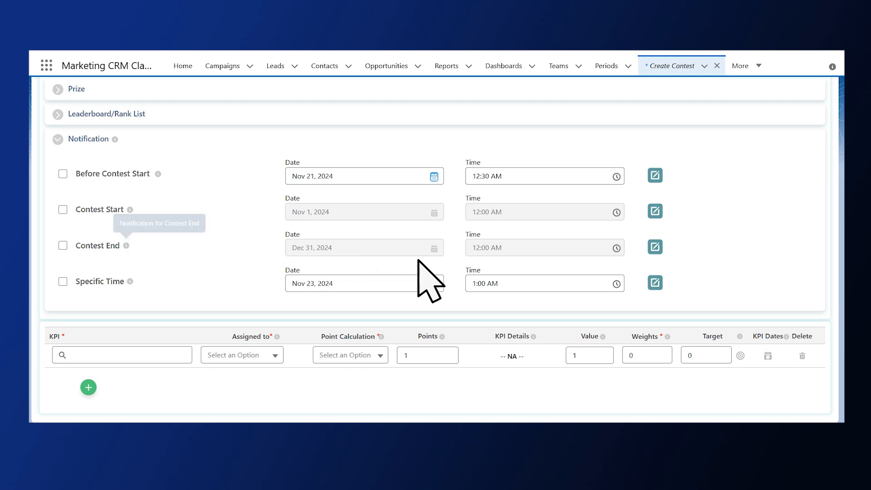
# Step: View the additional email text editor of the Specific Time notification, close it again and collapse the Notification section
pyautogui.click(655, 282)
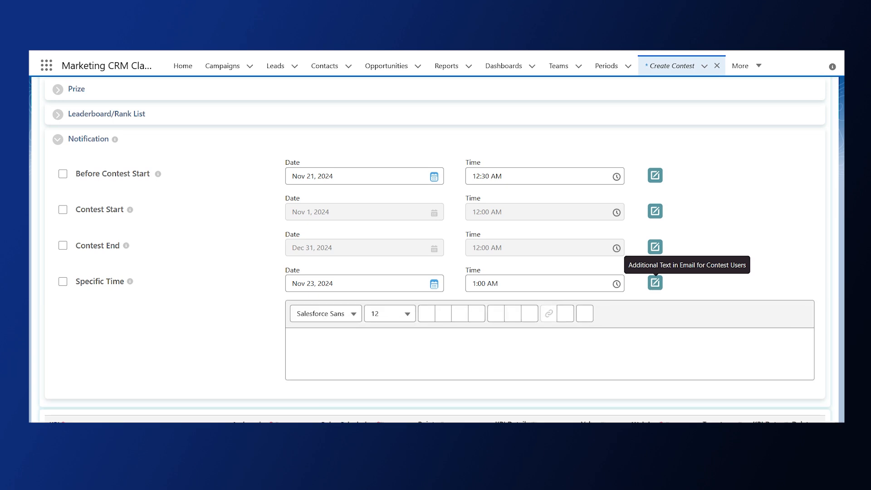
pyautogui.click(655, 283)
pyautogui.click(62, 175)
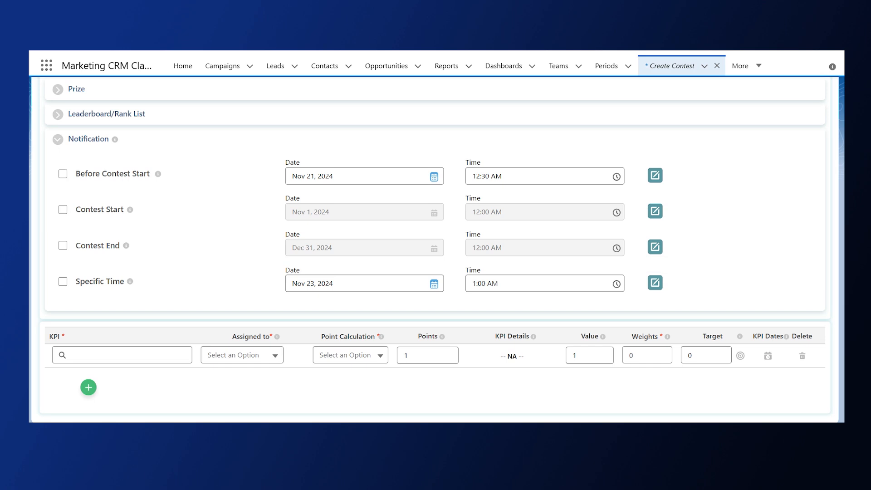
pyautogui.scroll(4, 435, 204)
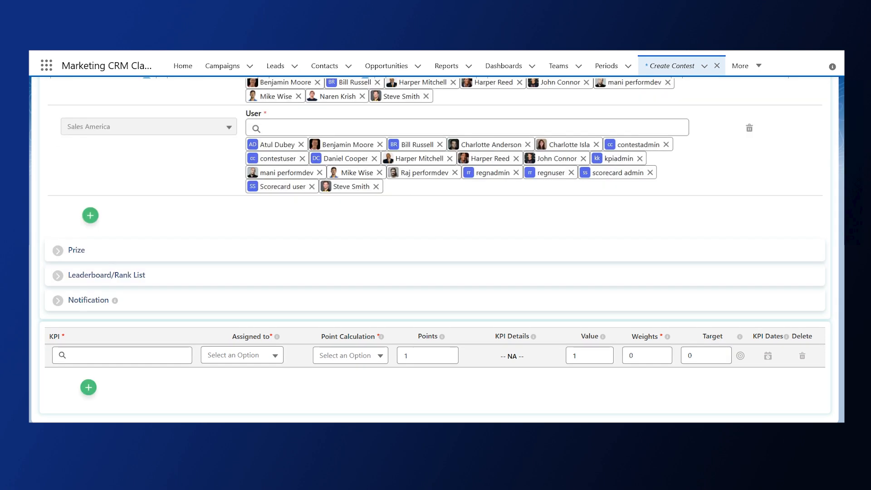
# Step: Add the KPI Closed Opportunity Amount to the contest and assign it to Owner ID
pyautogui.click(122, 355)
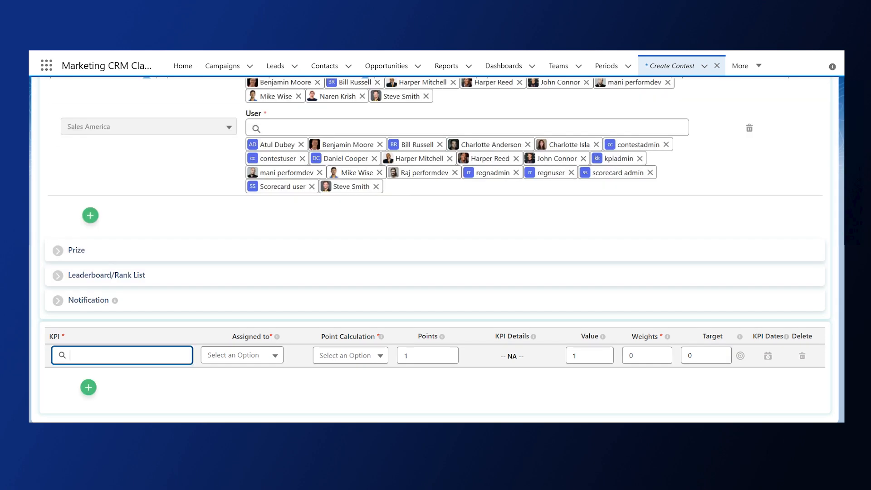
pyautogui.write('Closed Opportunity Amount')
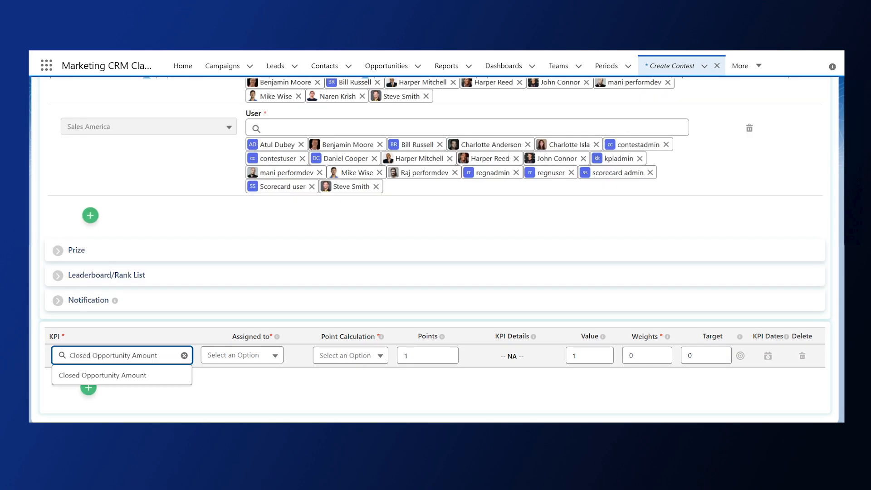
pyautogui.click(102, 376)
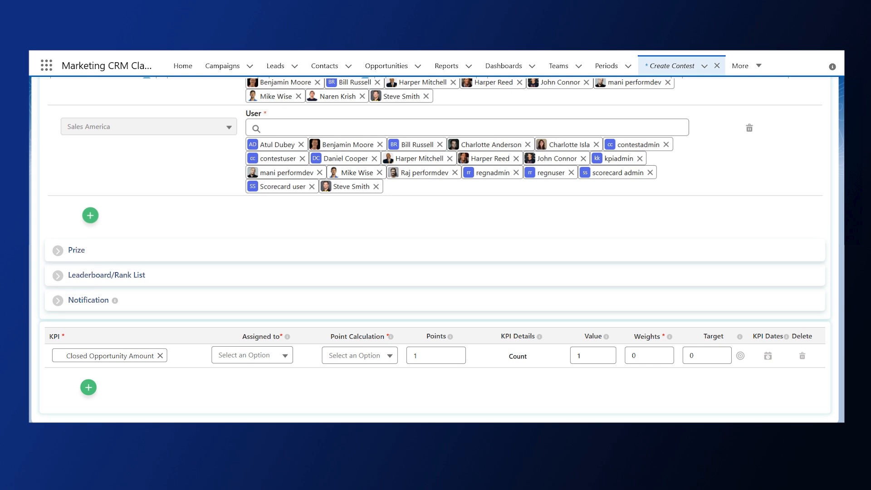
pyautogui.click(252, 356)
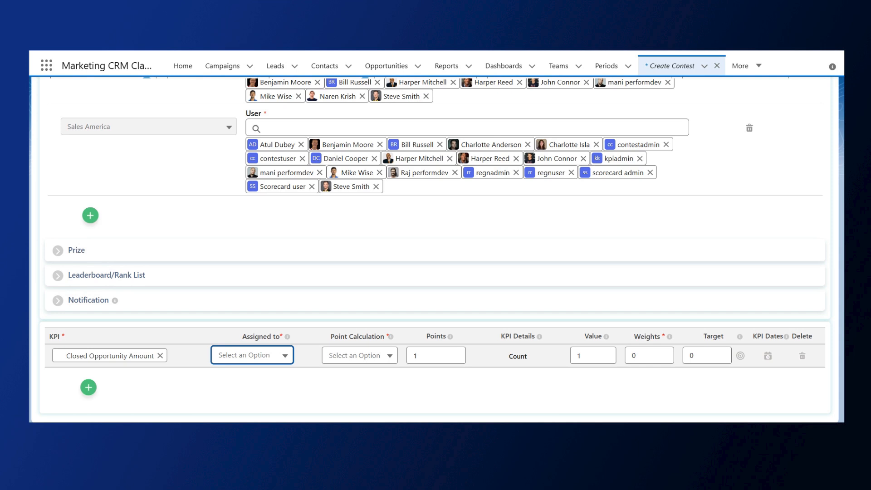
pyautogui.click(252, 355)
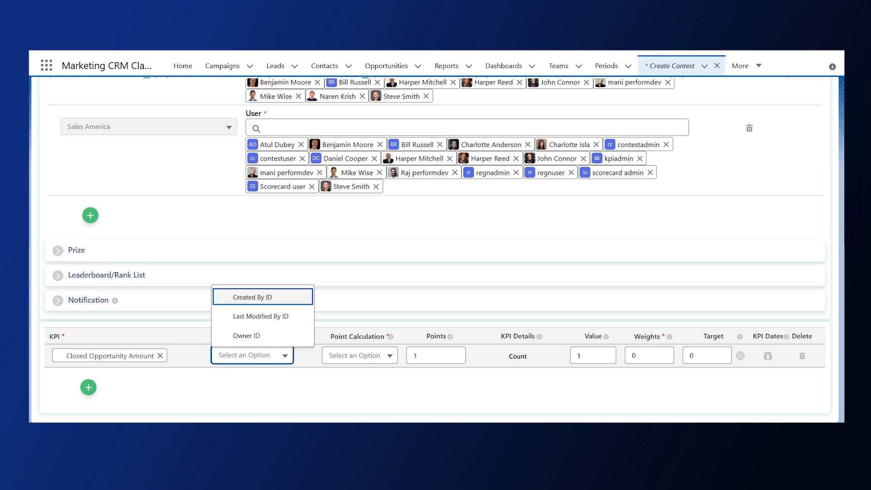
pyautogui.click(292, 336)
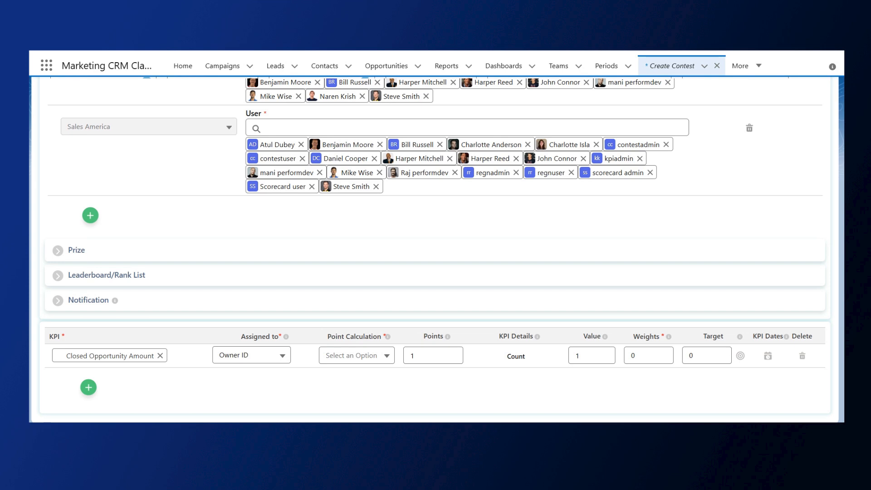
# Step: Try Percentage of Target as the Closed Opportunity Amount KPI's point calculation and look at its target entry options
pyautogui.click(356, 356)
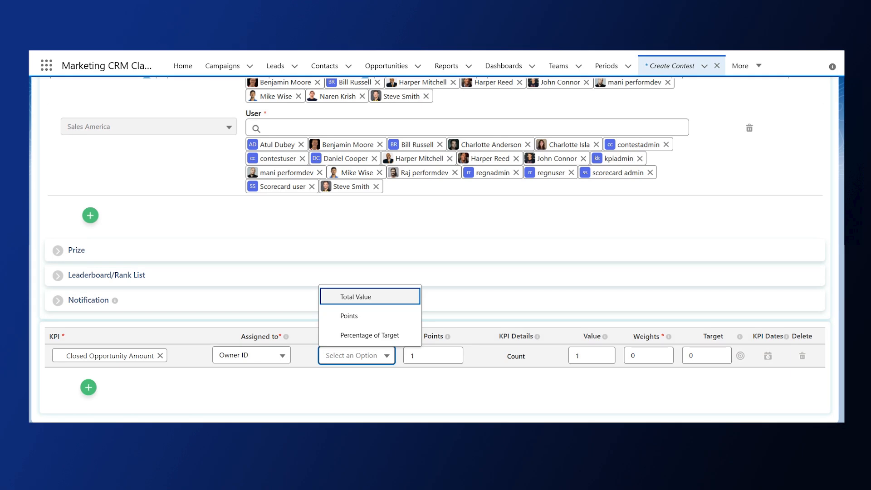
pyautogui.press('Down')
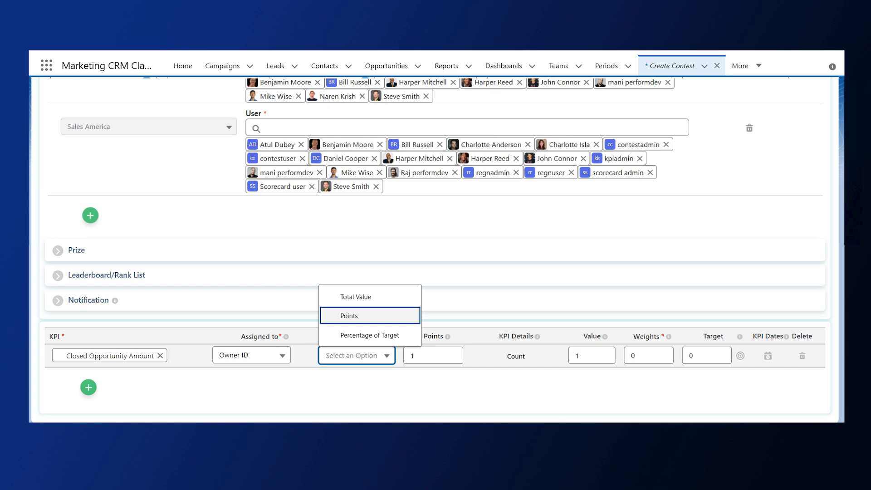
pyautogui.press('Down')
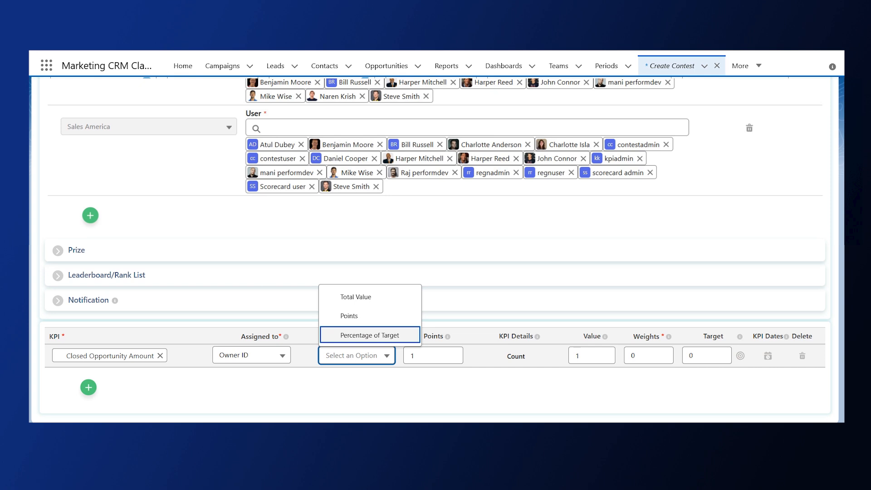
pyautogui.press('Return')
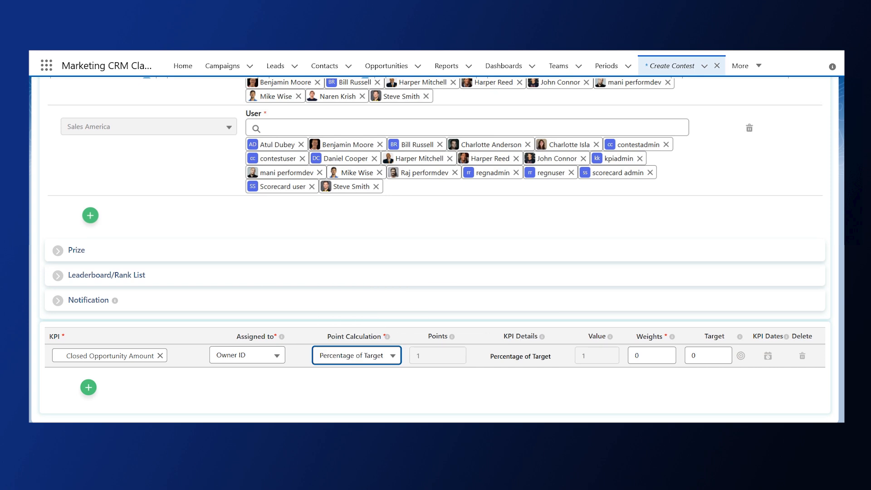
pyautogui.click(696, 356)
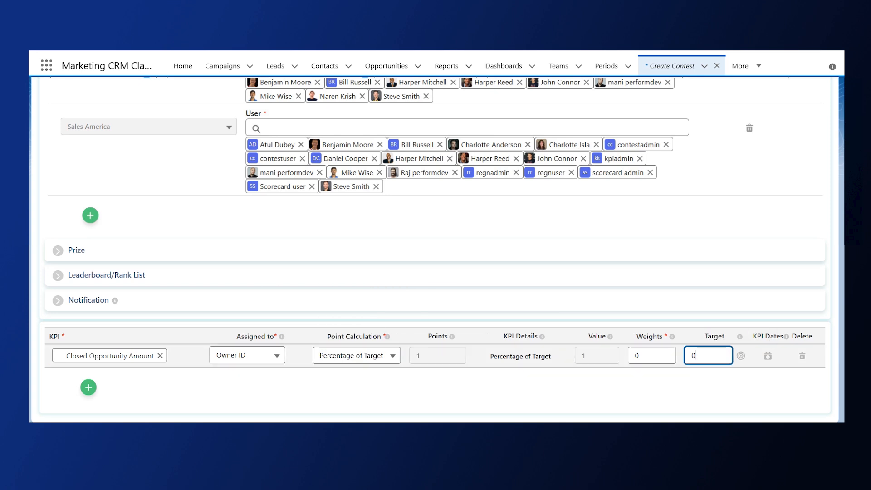
pyautogui.click(699, 390)
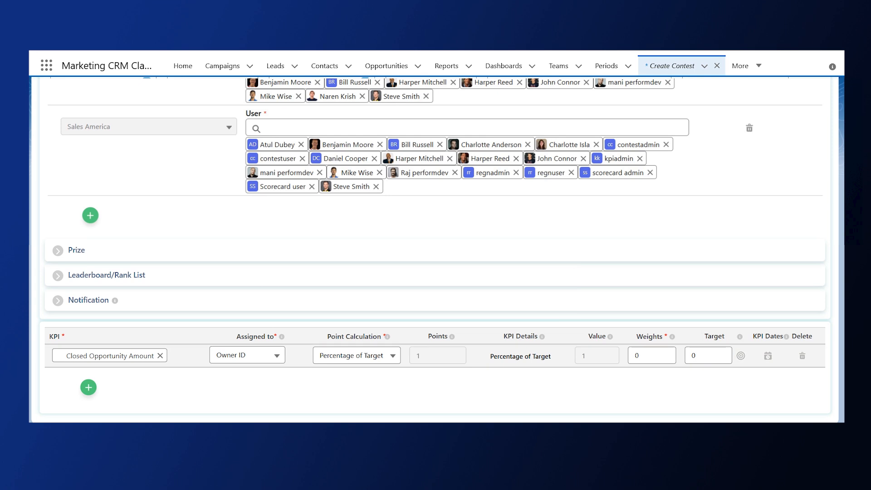
pyautogui.click(741, 355)
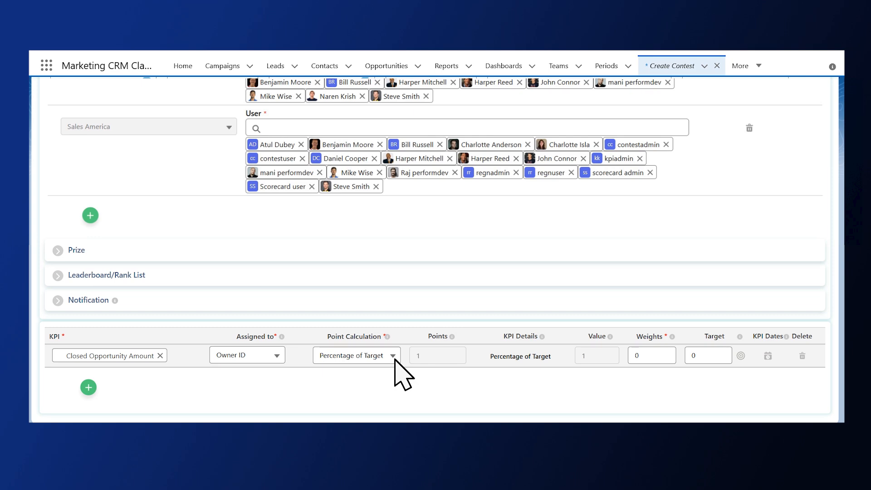
# Step: Set the Closed Opportunity Amount KPI's point calculation to Points, with a value of 1,000 and a weight of 100
pyautogui.click(394, 356)
pyautogui.click(395, 315)
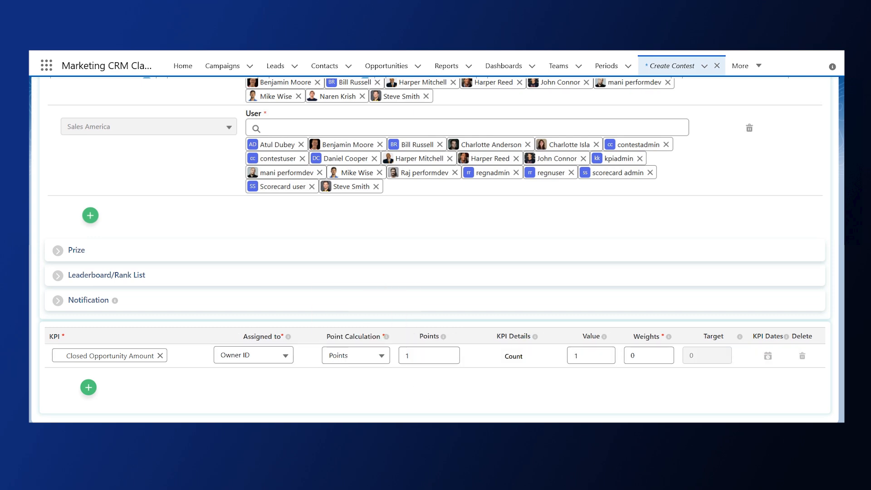
pyautogui.click(579, 355)
pyautogui.write('000')
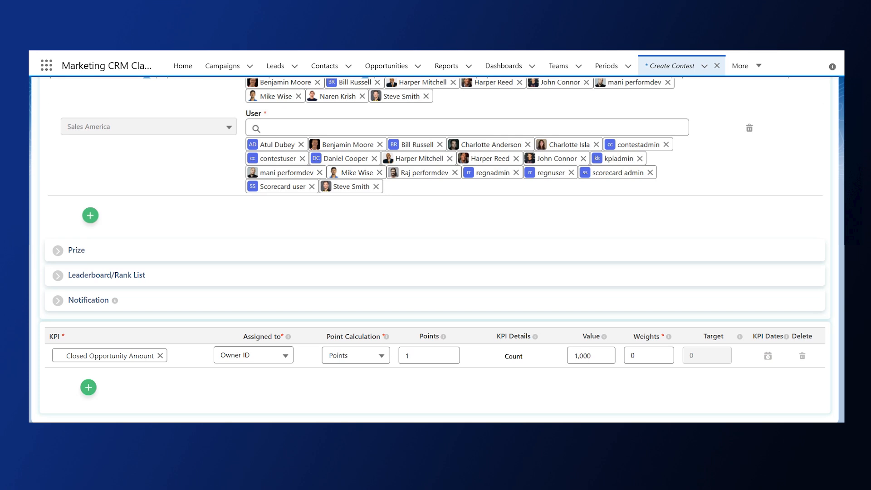
pyautogui.doubleClick(640, 357)
pyautogui.write('100')
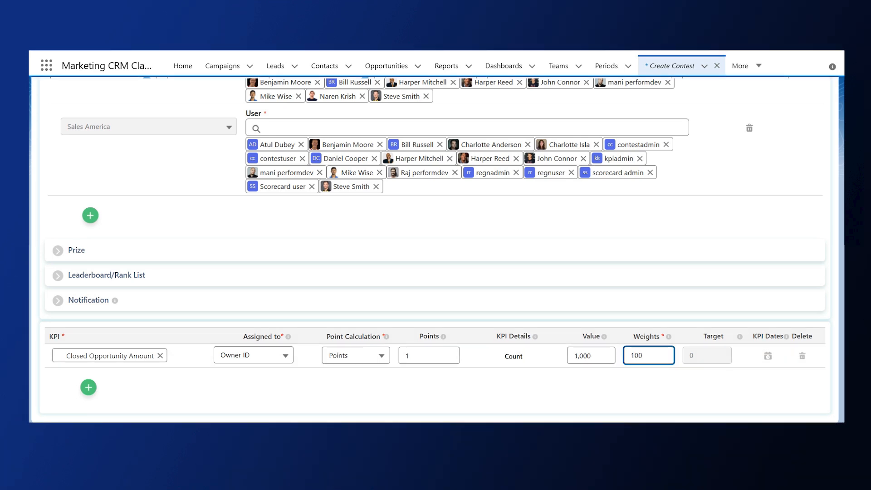
pyautogui.press('Tab')
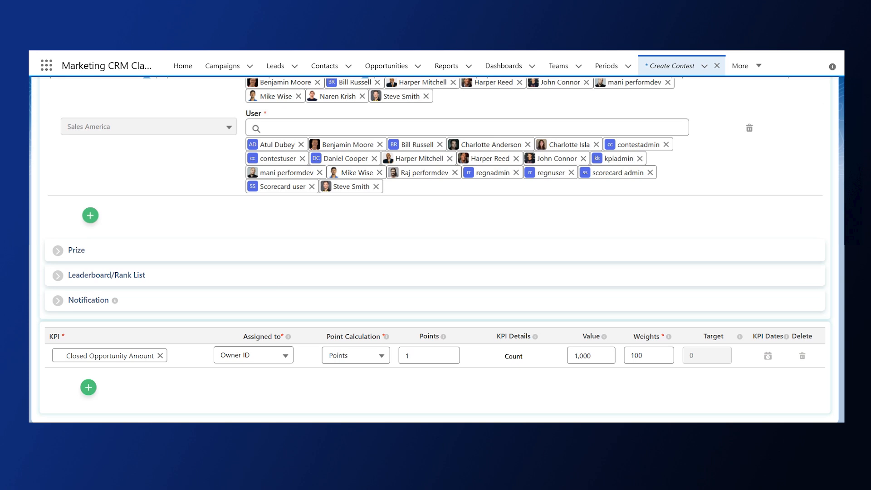
pyautogui.write('100')
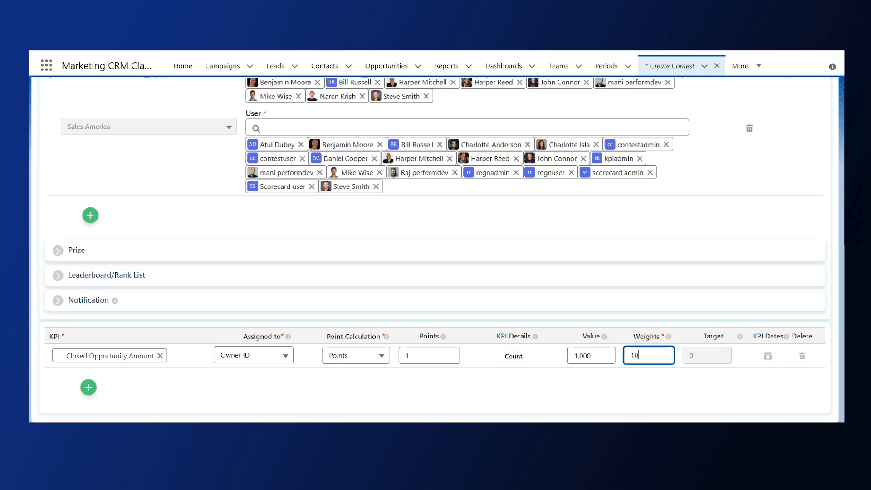
pyautogui.press('Tab')
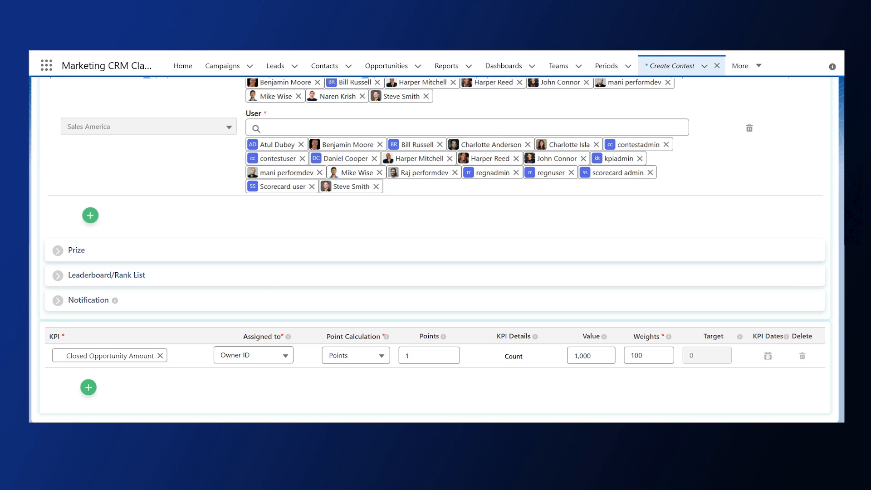
# Step: Save and activate the Sales Champion Sprint 2024 contest
pyautogui.click(769, 357)
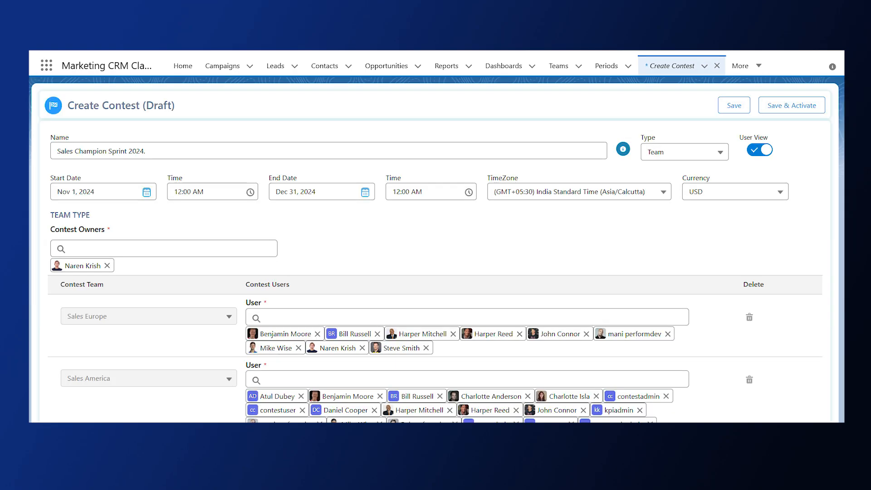
pyautogui.click(789, 108)
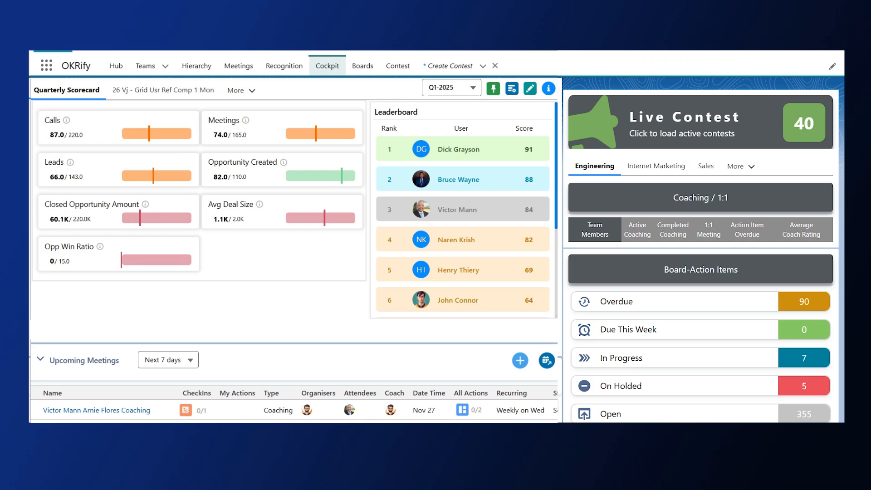
# Step: Load the live contests in the Cockpit and view the KPI details and team leaderboard of Sales Champion Sprint 2024
pyautogui.click(755, 115)
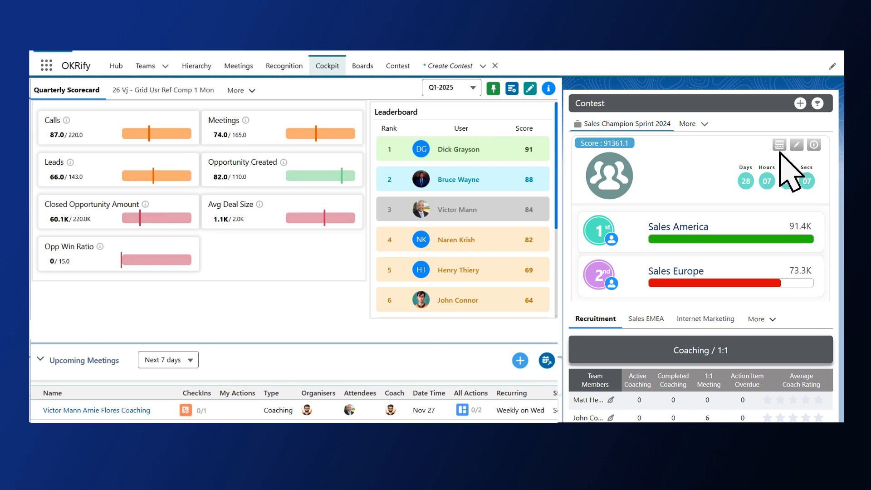
pyautogui.click(814, 144)
pyautogui.click(813, 145)
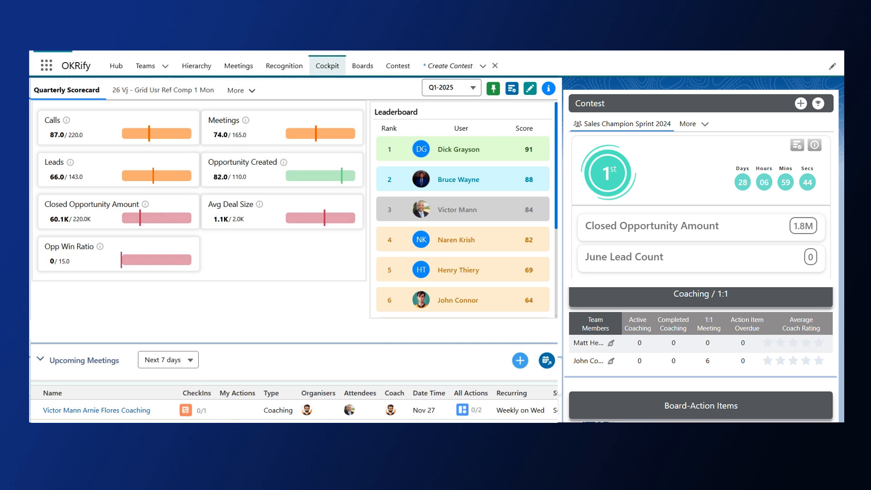
pyautogui.click(798, 147)
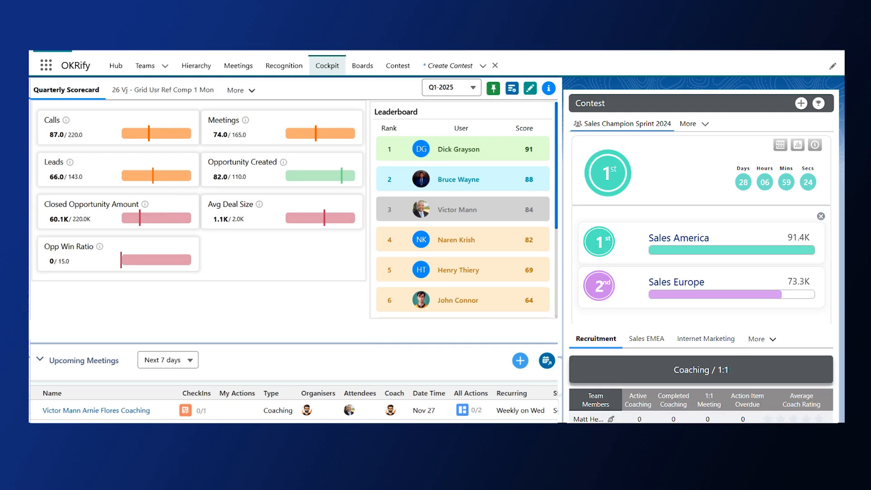